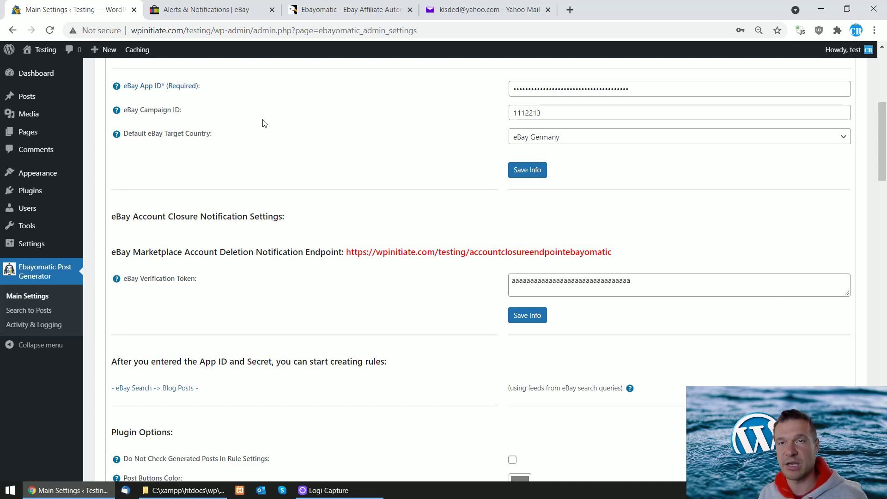
Examine the Ebayomatic main settings, from the plugin tips and eBay App ID to the eBay Account Closure Notification Settings
scroll(249, 222, "up", 6)
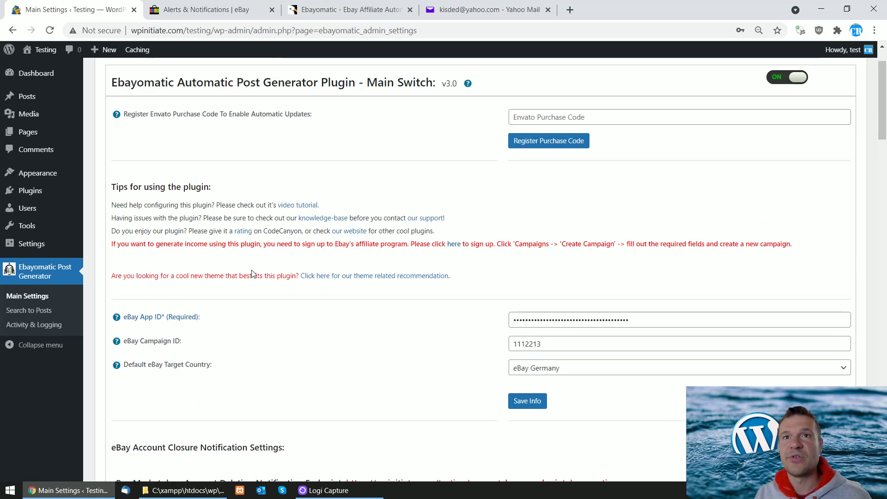
scroll(242, 283, "down", 5)
scroll(258, 277, "up", 3)
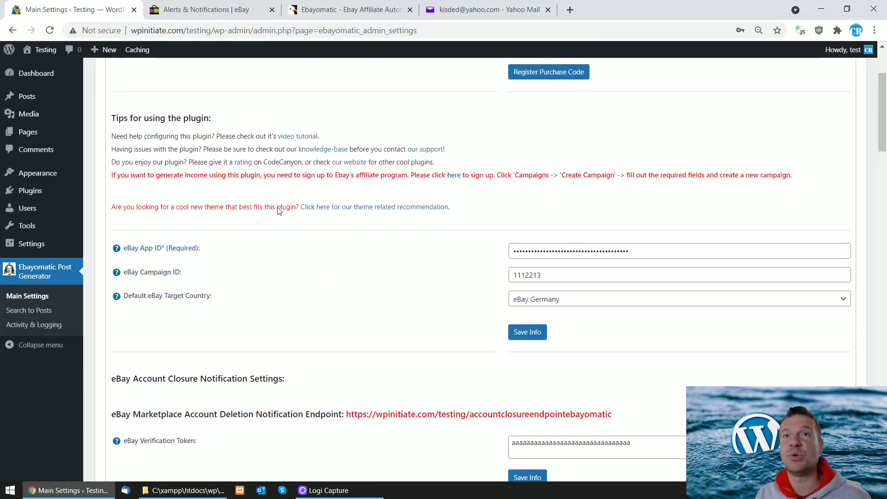
scroll(257, 295, "down", 3)
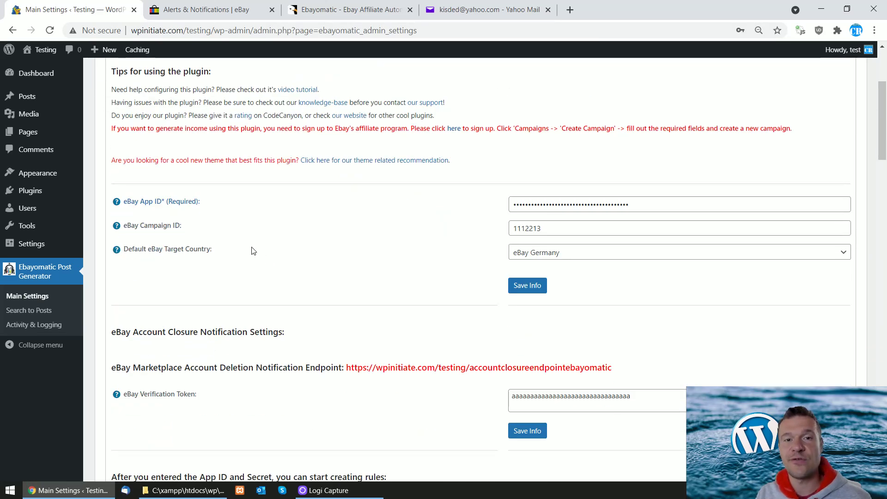
scroll(245, 259, "down", 1)
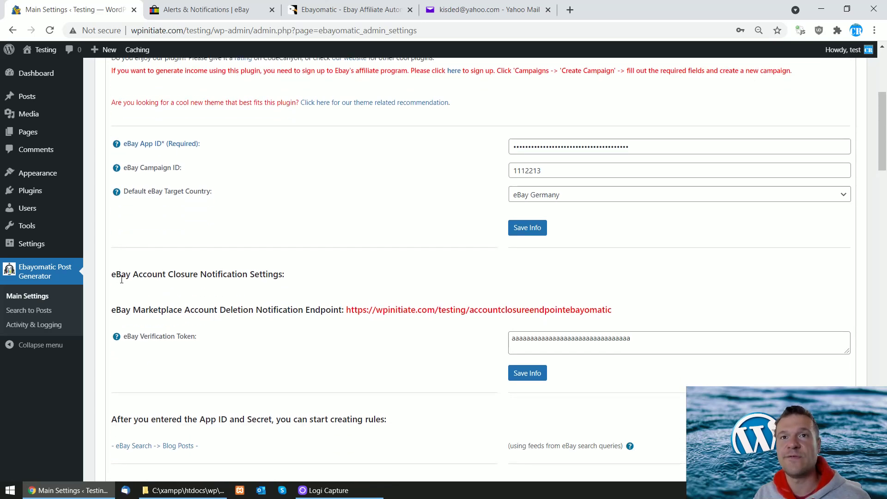
scroll(116, 278, "down", 1)
left_click_drag(111, 216, 282, 217)
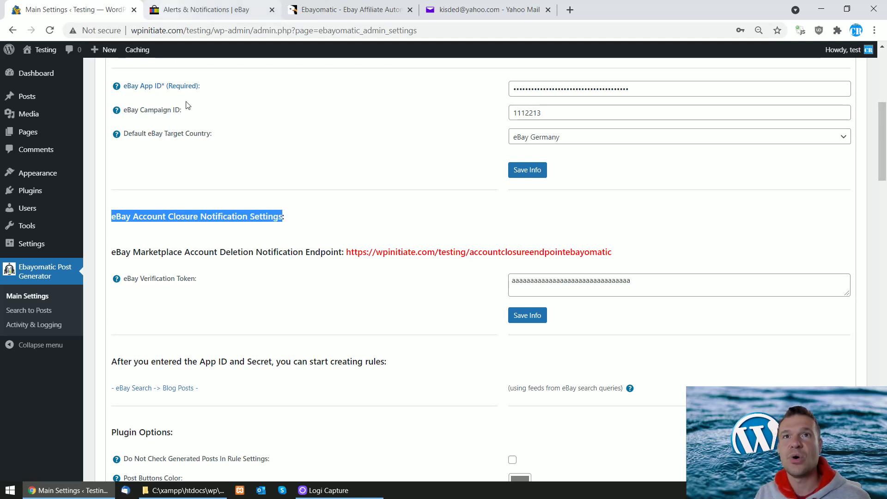
Open the eBay developer application keys from the App ID setting and go to the production keyset's notifications
left_click(141, 88)
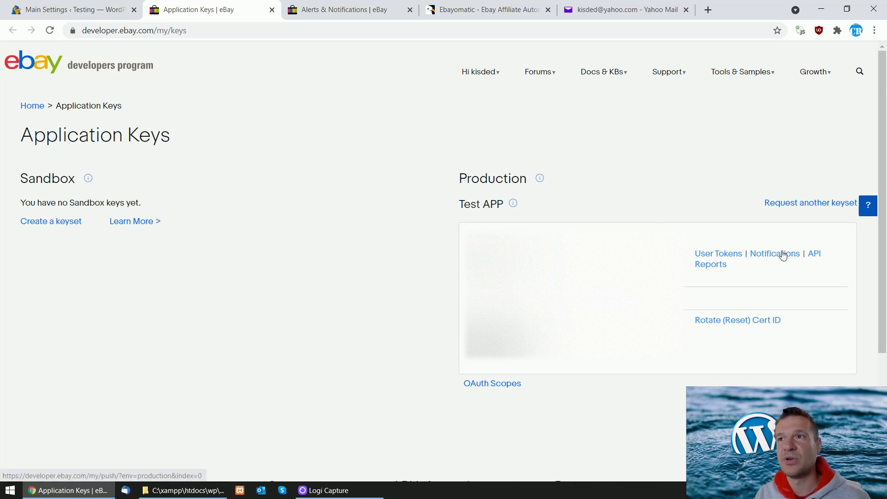
left_click(766, 257)
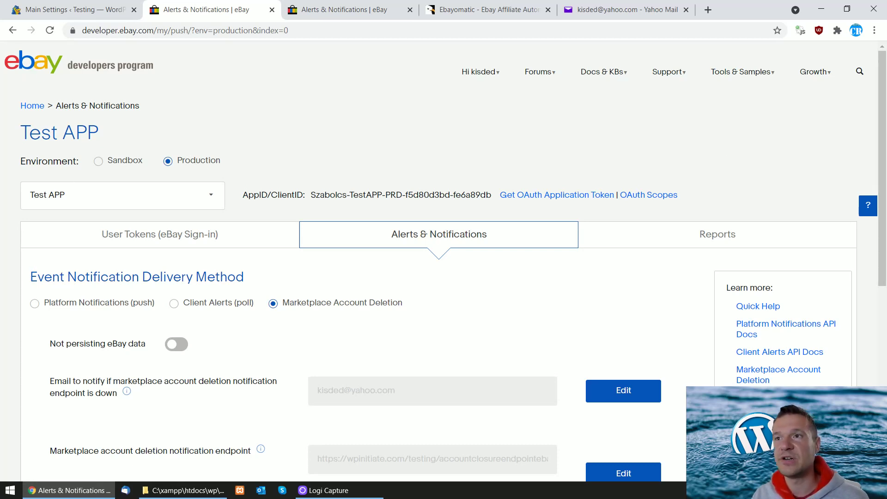
Check the current date in the system calendar and close it
left_click(861, 491)
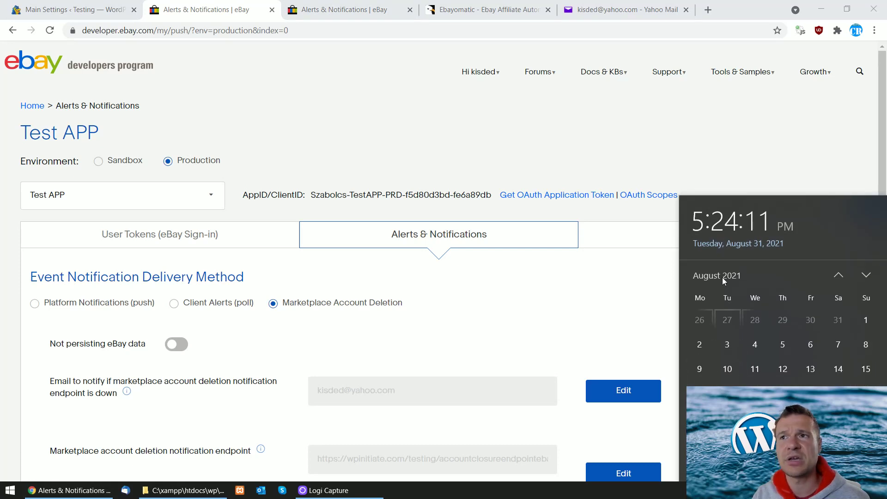
left_click(466, 136)
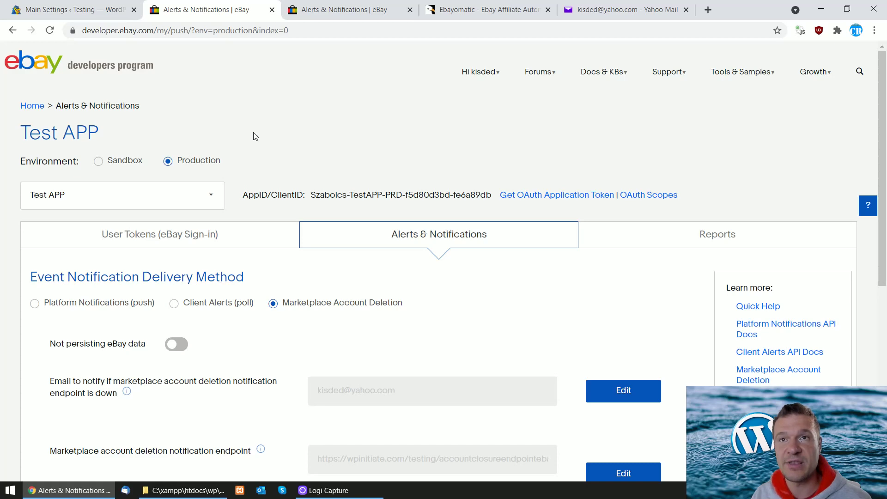
Clear the eBay Verification Token in the WordPress plugin's main settings and save the change
left_click(88, 9)
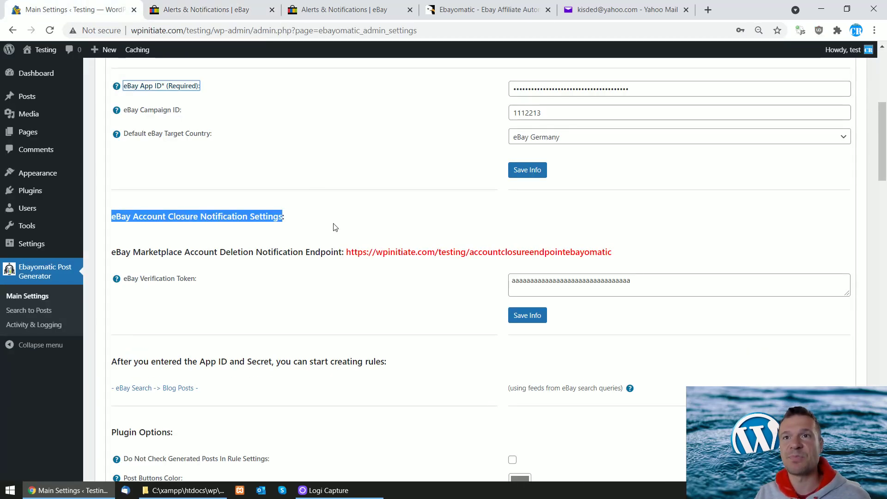
double_click(542, 283)
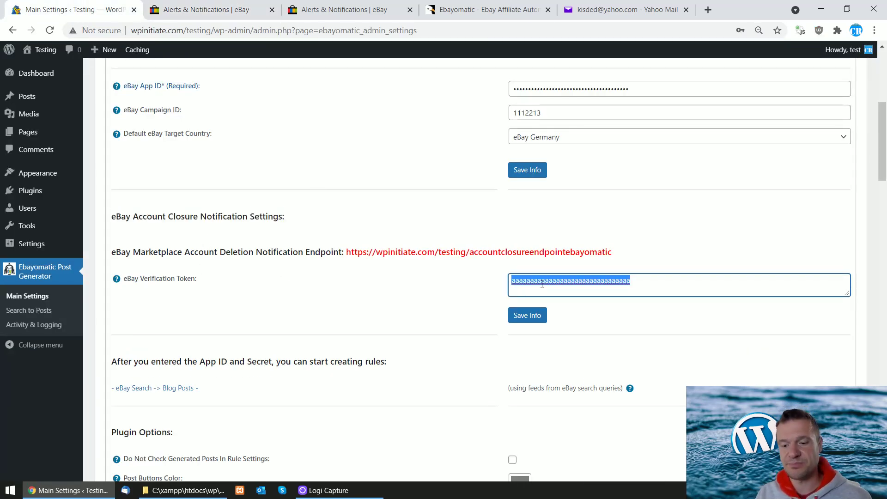
key("BackSpace")
left_click(526, 314)
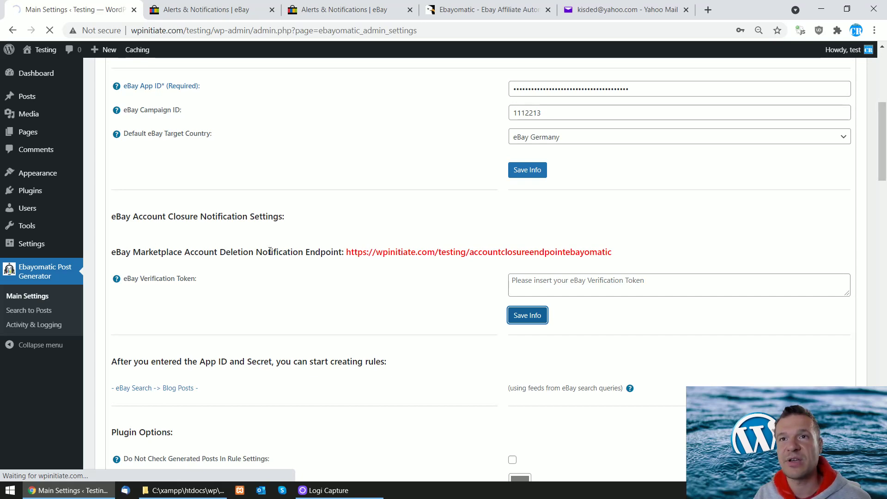
scroll(273, 334, "down", 5)
scroll(277, 282, "up", 3)
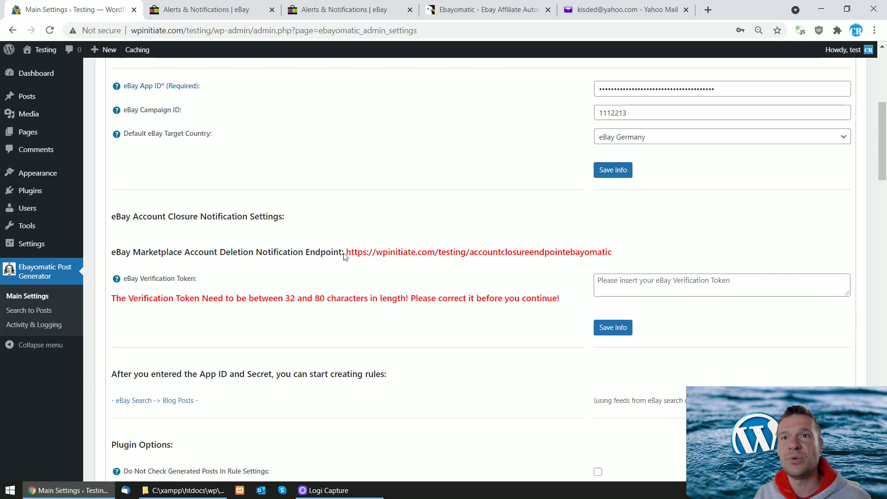
Return to the eBay developer site and reload Test APP's Alerts & Notifications page to view the Marketplace Account Deletion settings
left_click(204, 9)
scroll(402, 121, "down", 3)
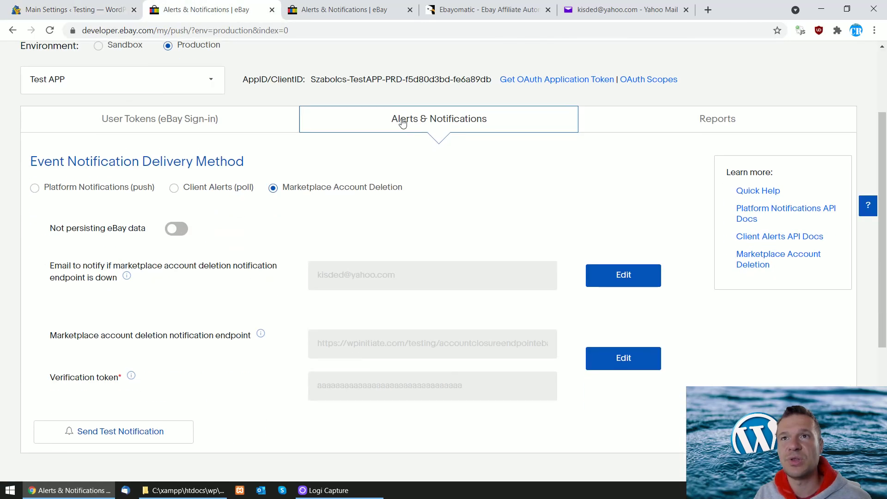
left_click(415, 119)
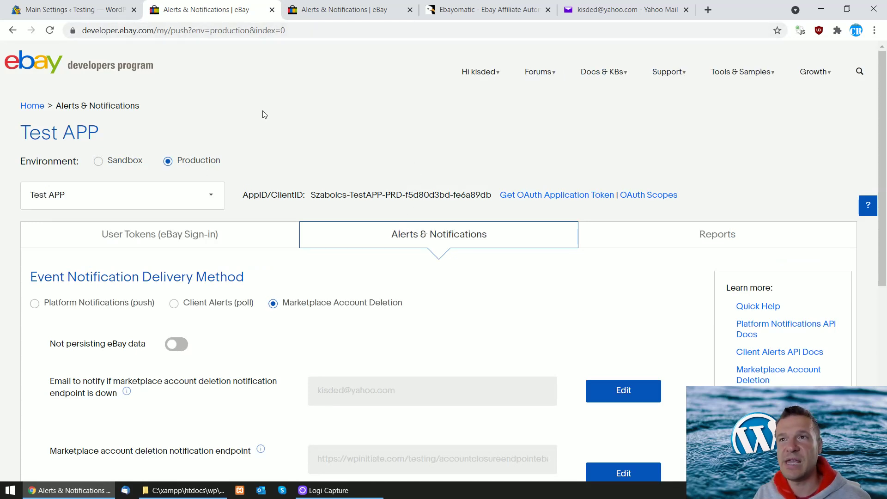
scroll(263, 112, "down", 3)
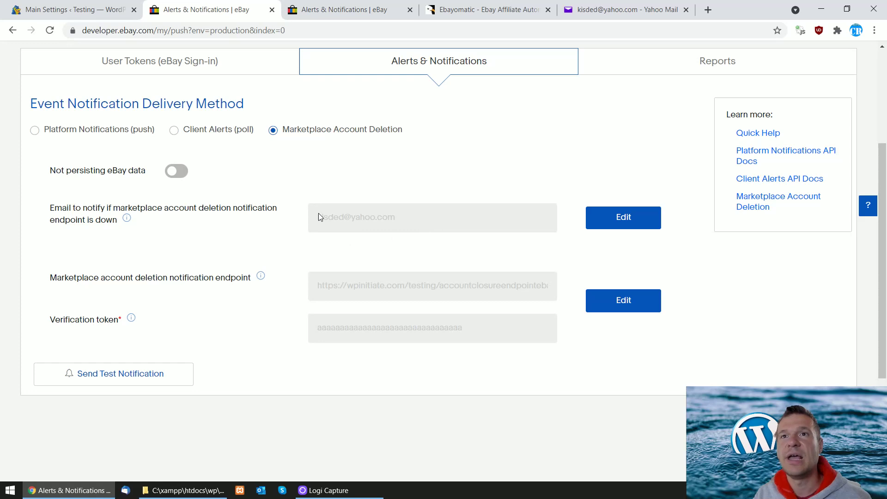
left_click(646, 311)
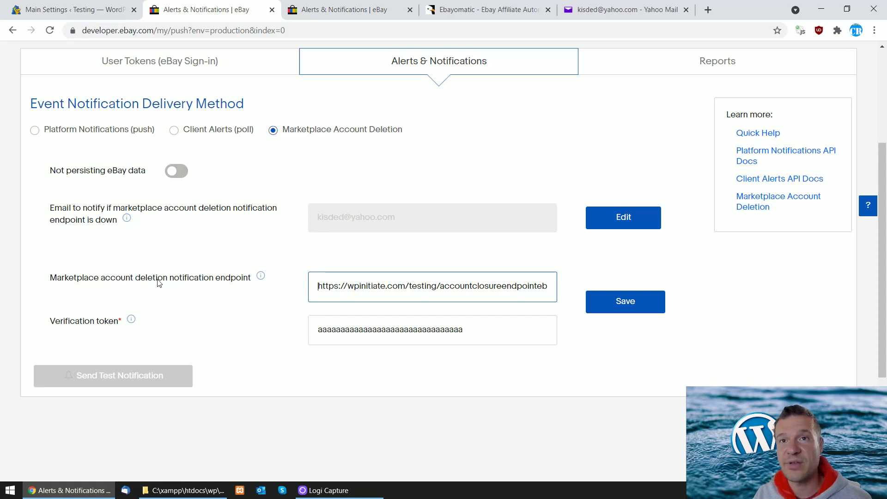
left_click(68, 4)
double_click(356, 252)
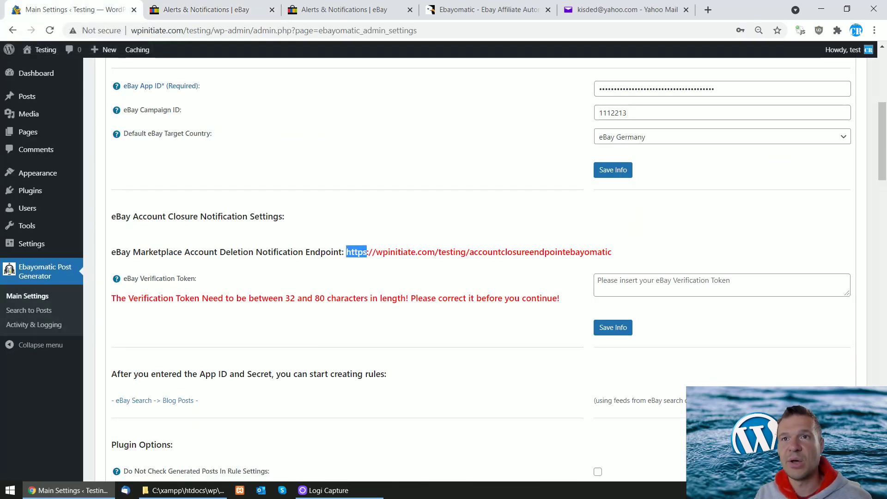
left_click_drag(356, 251, 613, 252)
right_click(453, 259)
left_click(453, 259)
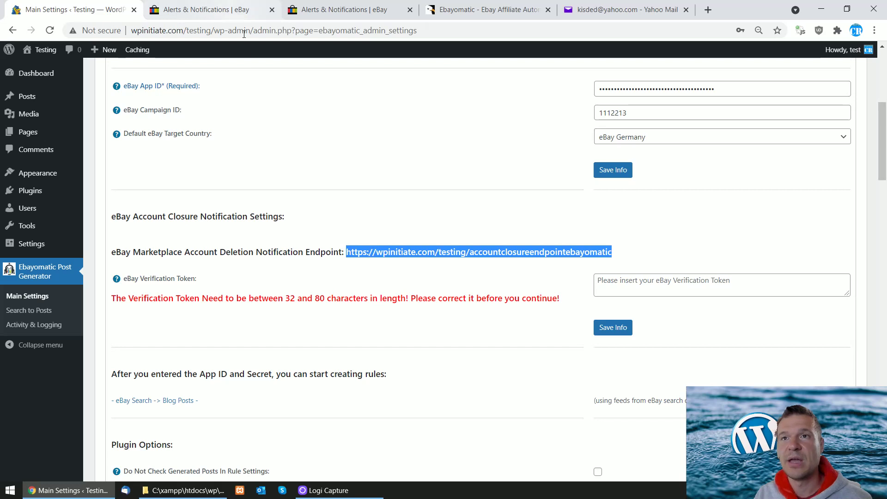
left_click(208, 9)
triple_click(330, 286)
right_click(331, 283)
left_click(360, 337)
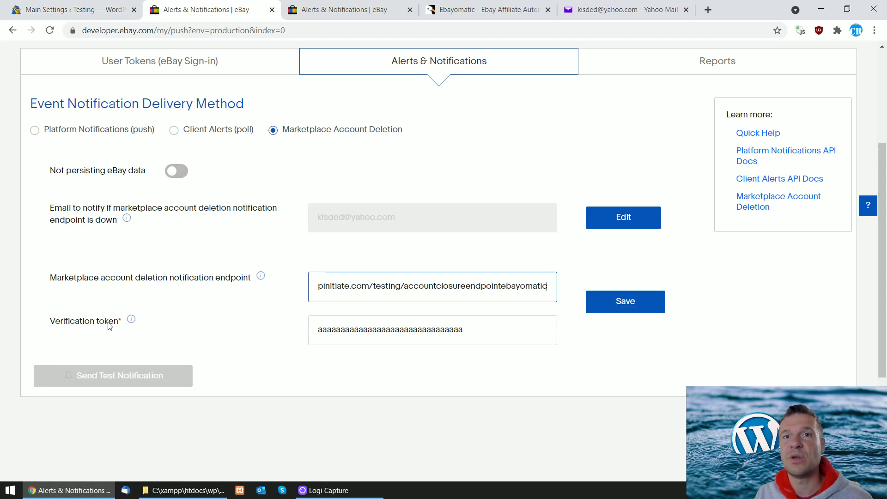
View the verification token requirements and copy the token from the eBay notification settings
mouse_move(129, 320)
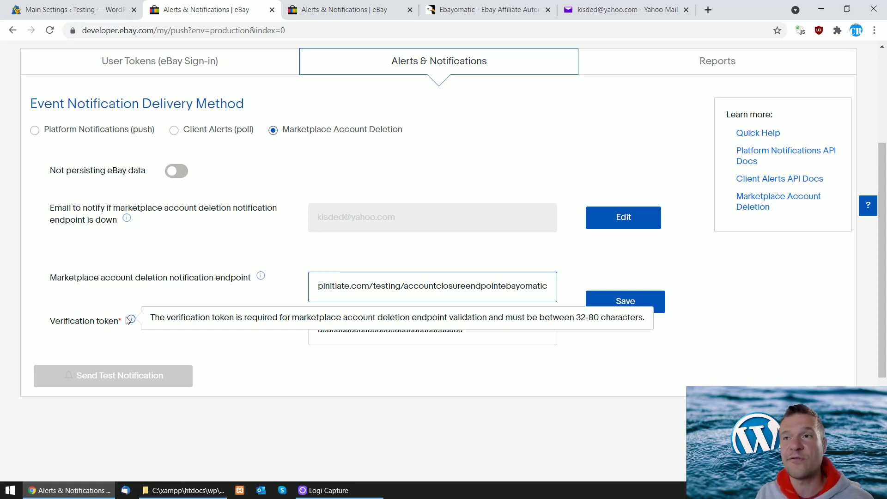
double_click(332, 333)
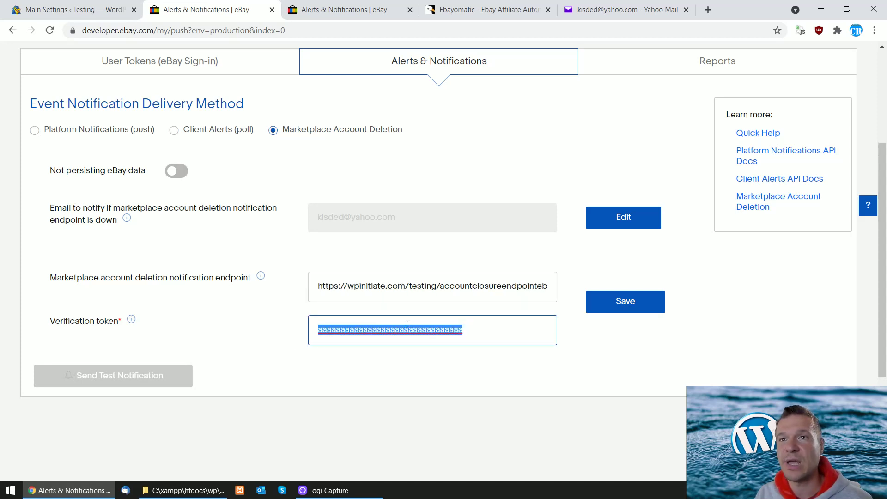
right_click(380, 326)
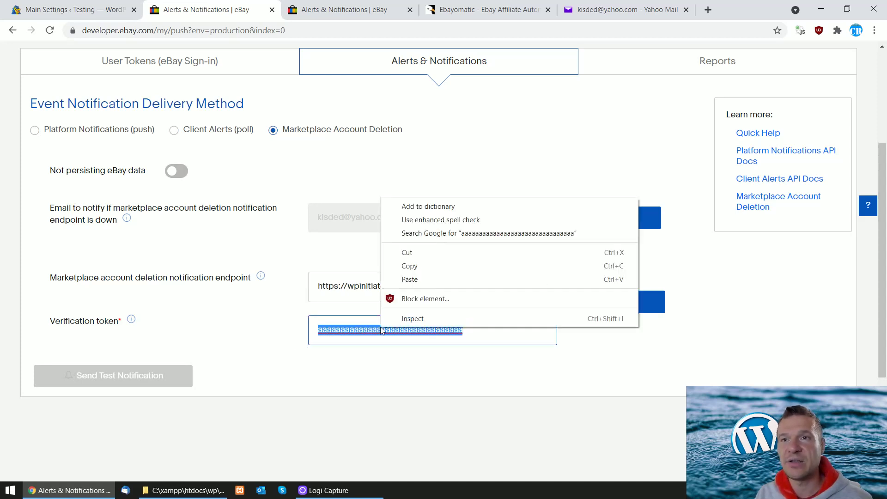
left_click(409, 266)
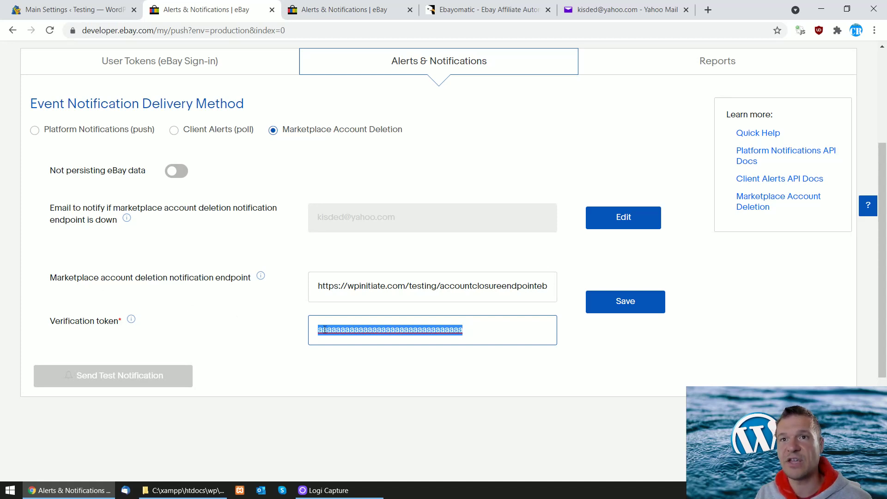
Paste the copied token as the eBay Verification Token in the WordPress plugin settings and save it
left_click(107, 10)
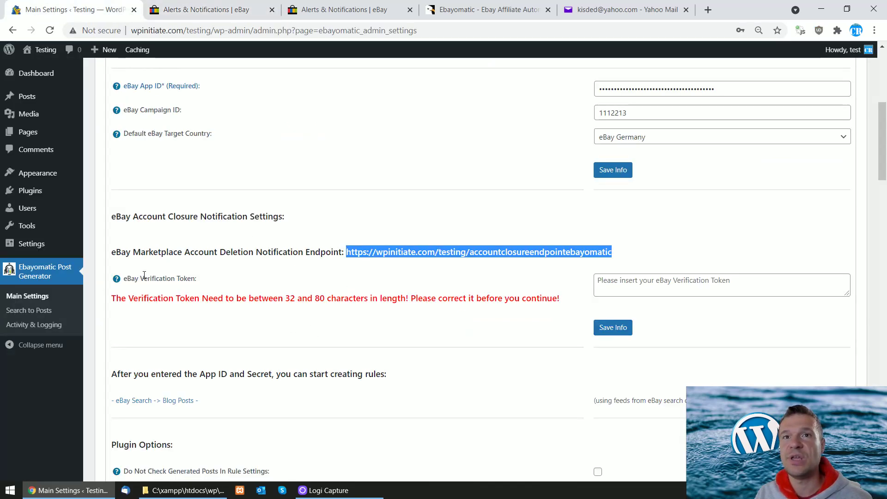
left_click(601, 282)
right_click(615, 284)
left_click(643, 374)
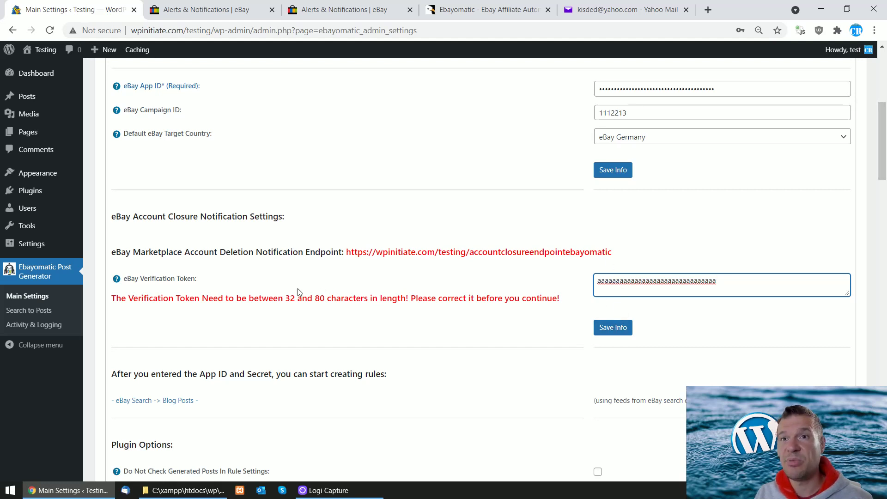
left_click(287, 298)
left_click_drag(287, 298, 325, 298)
left_click(613, 328)
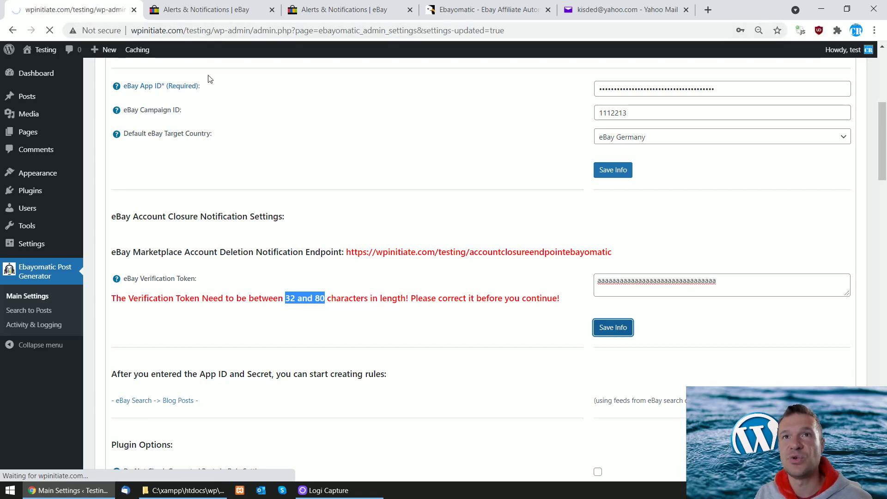
Save the marketplace account deletion endpoint and verification token settings on the eBay developer site
left_click(181, 9)
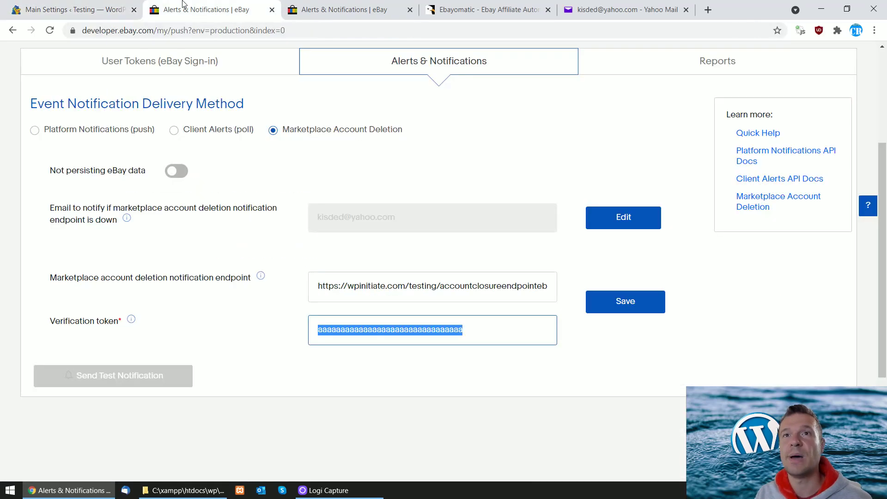
left_click(624, 301)
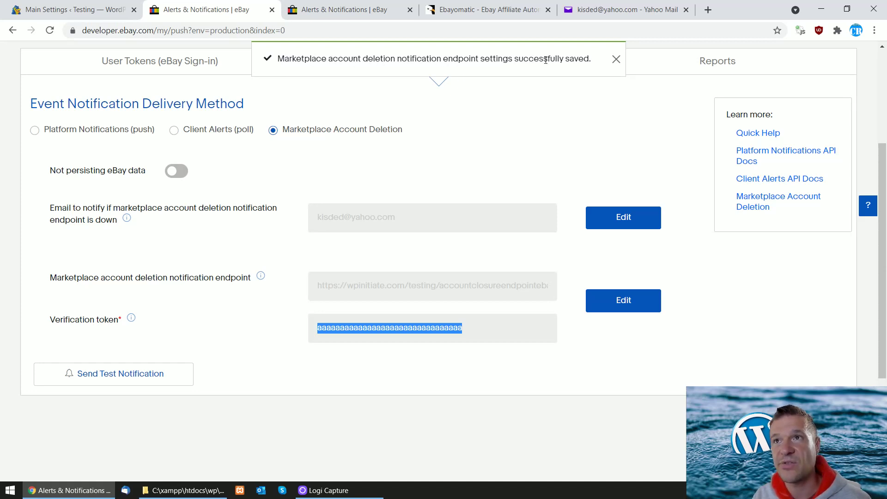
left_click(409, 170)
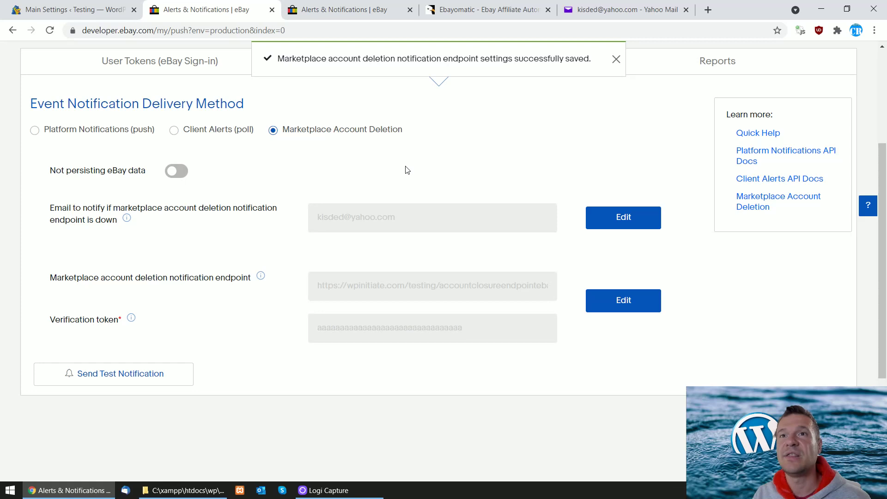
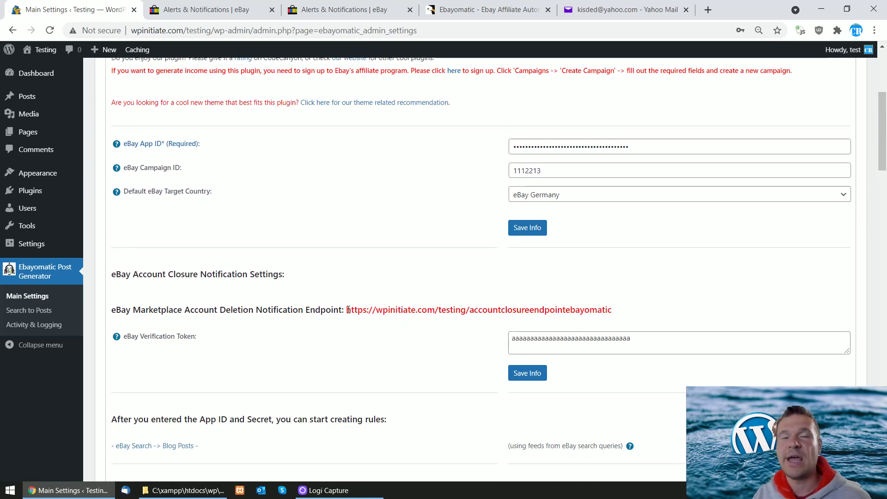
Review the plugin's verification token help and send a test notification from eBay's Marketplace Account Deletion settings
mouse_move(125, 340)
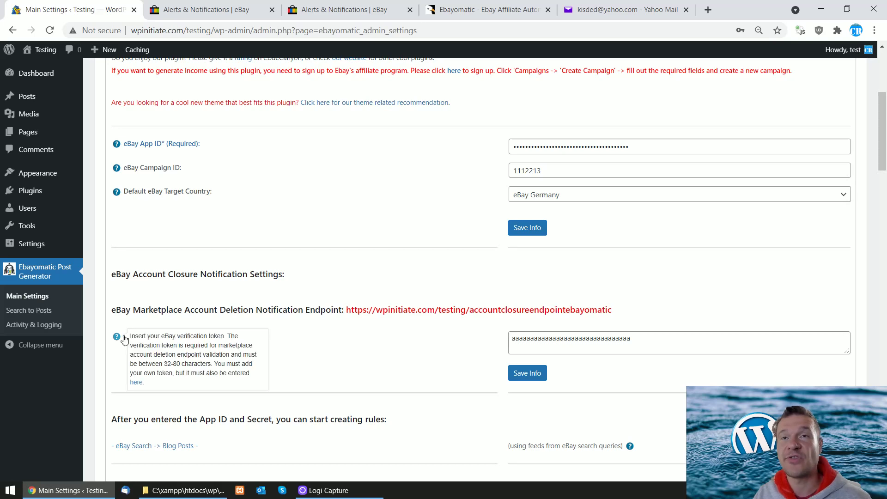
left_click(199, 10)
scroll(210, 267, "up", 4)
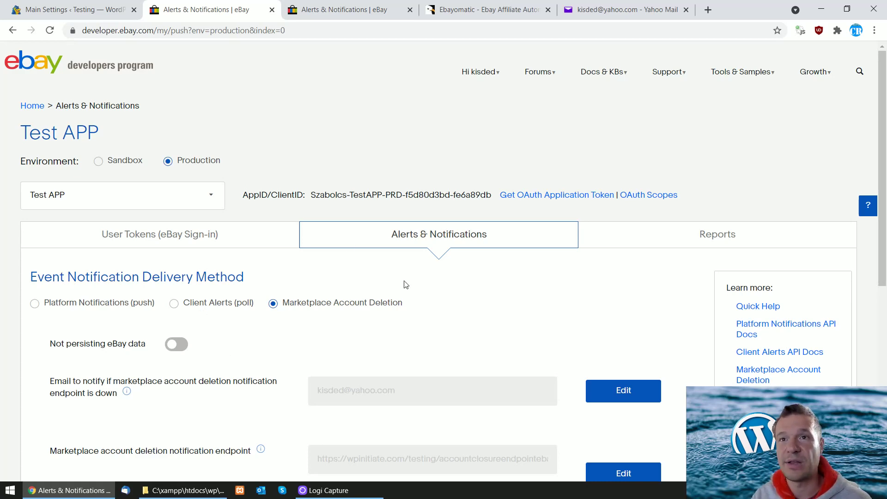
scroll(263, 242, "down", 3)
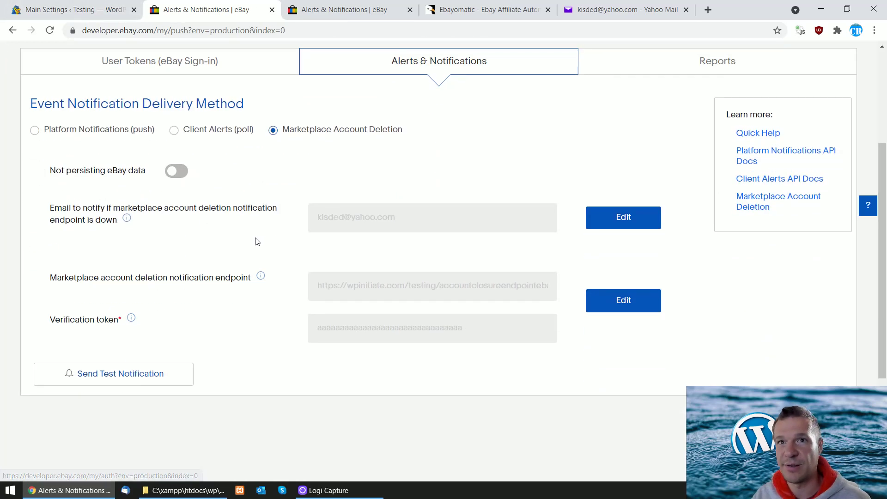
left_click(111, 375)
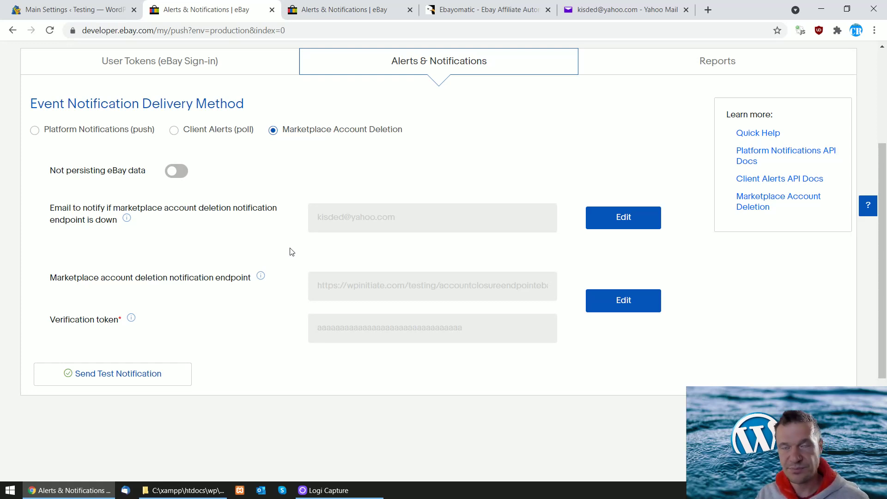
Compare the plugin's account closure notification settings with eBay's Marketplace Account Deletion settings, and view the Ebayomatic item page on CodeCanyon
left_click(103, 4)
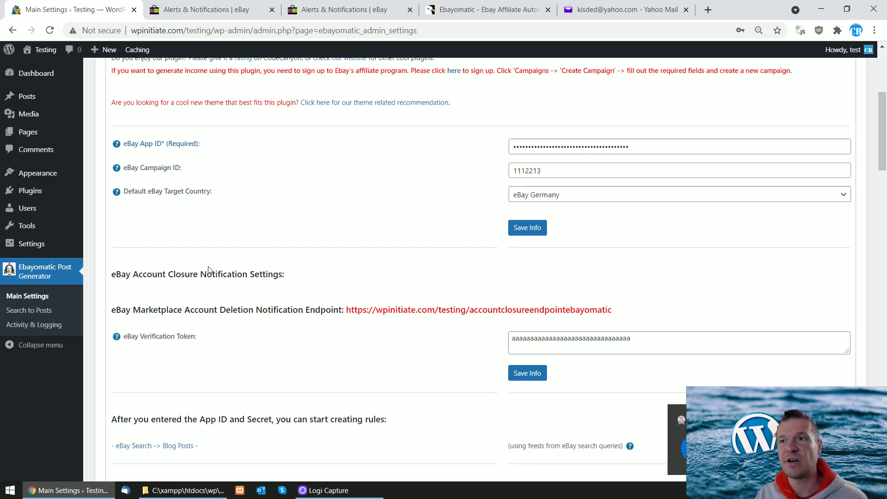
left_click(233, 6)
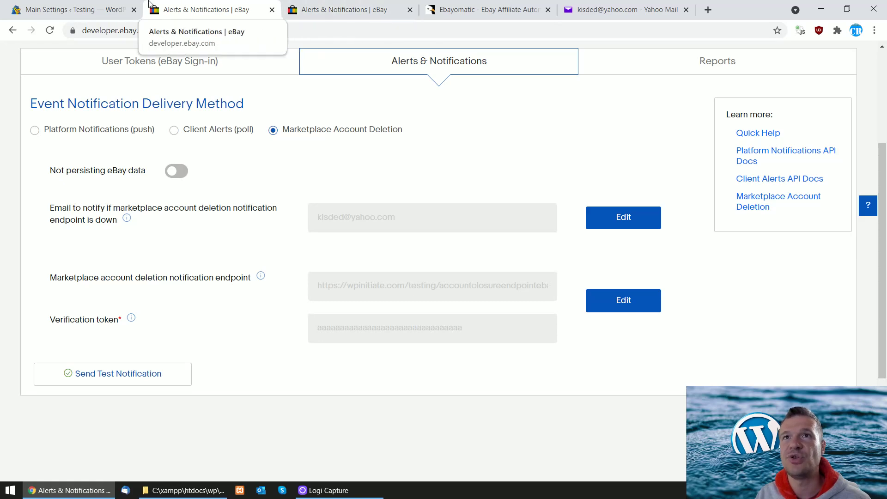
left_click(106, 3)
key("ctrl+Tab")
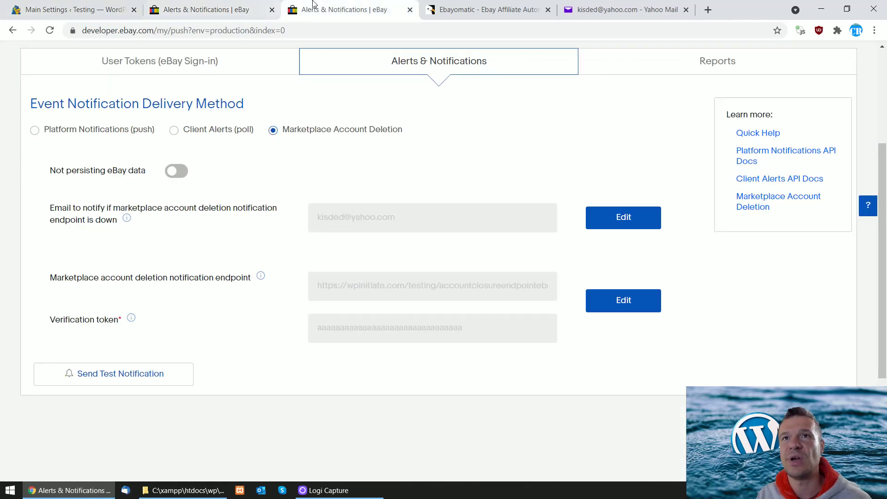
left_click(62, 4)
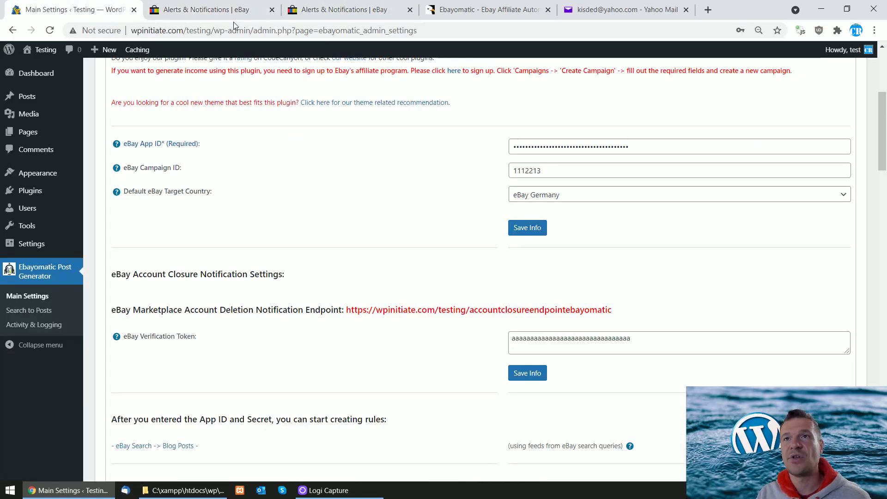
left_click(460, 4)
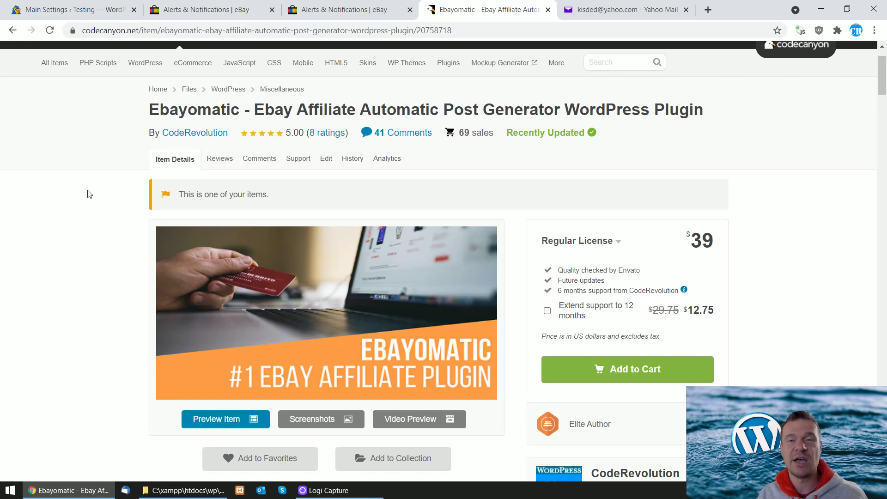
left_click(46, 5)
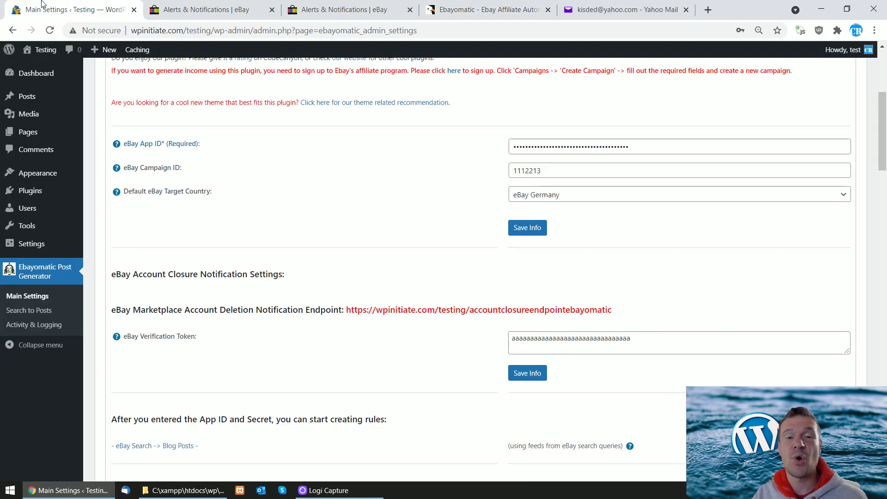